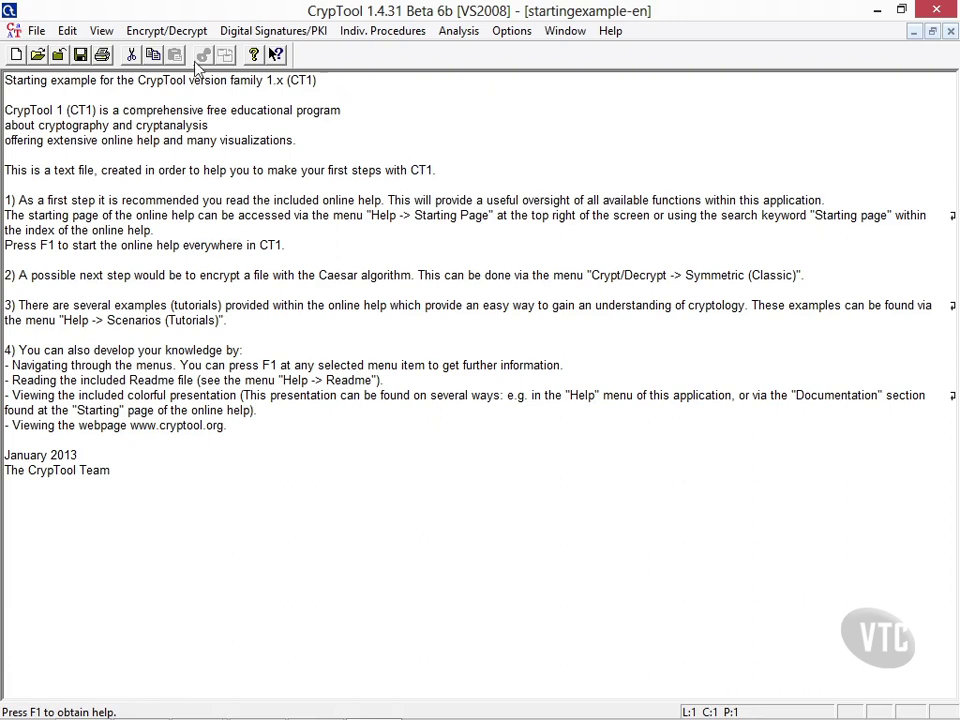
left_click(36, 30)
mouse_move(13, 30)
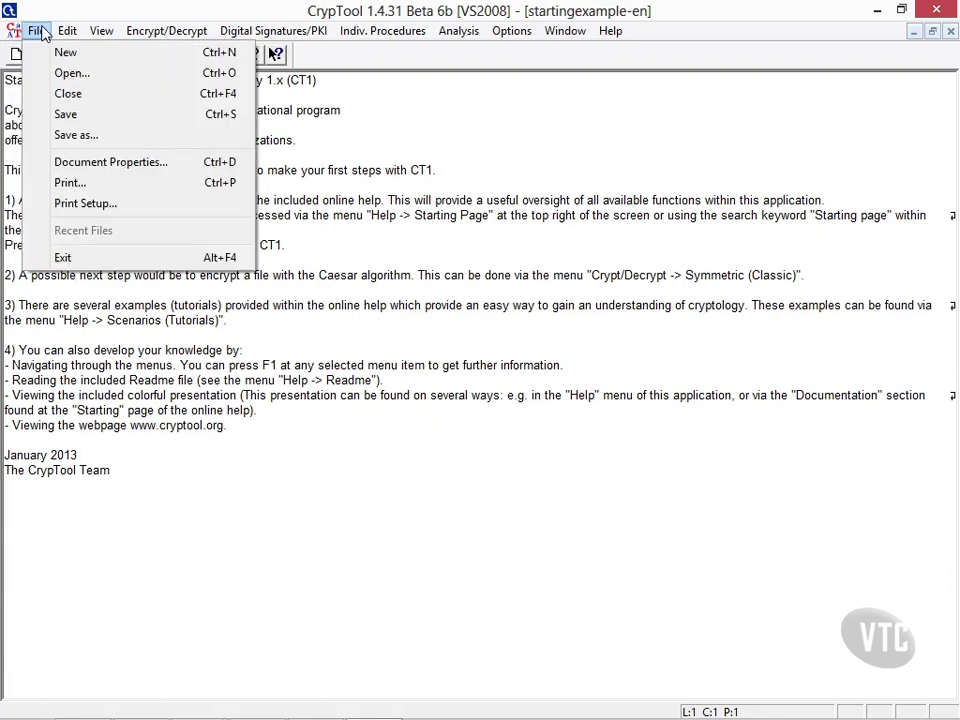
mouse_move(60, 33)
left_click(343, 170)
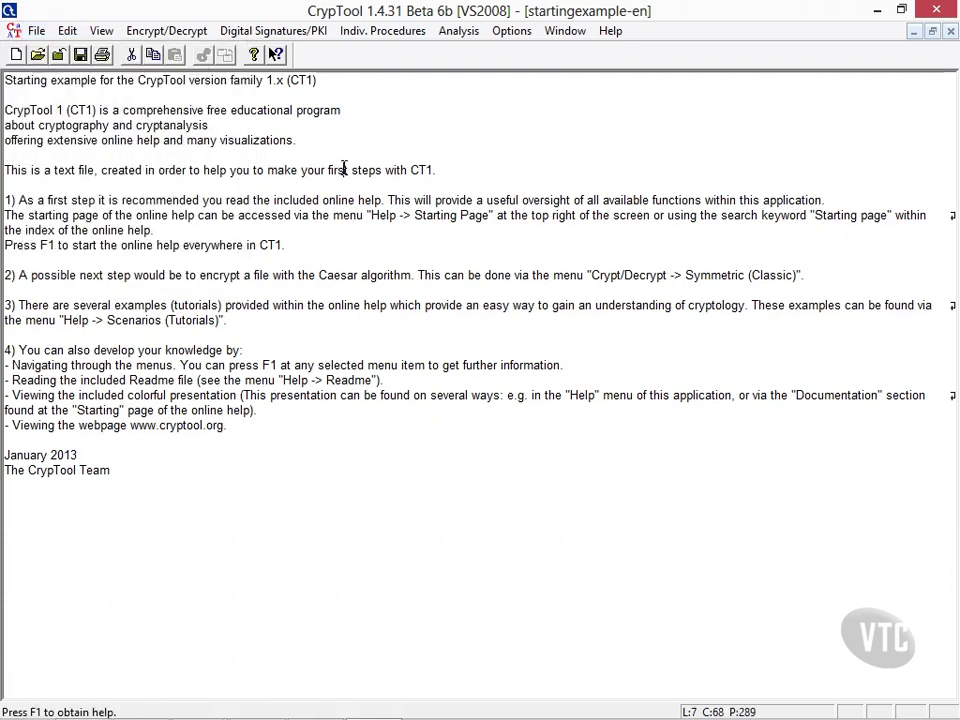
- Restore the document window, encrypt the starting example with the Caesar cipher using key character M, and close the encrypted copy
left_click(932, 31)
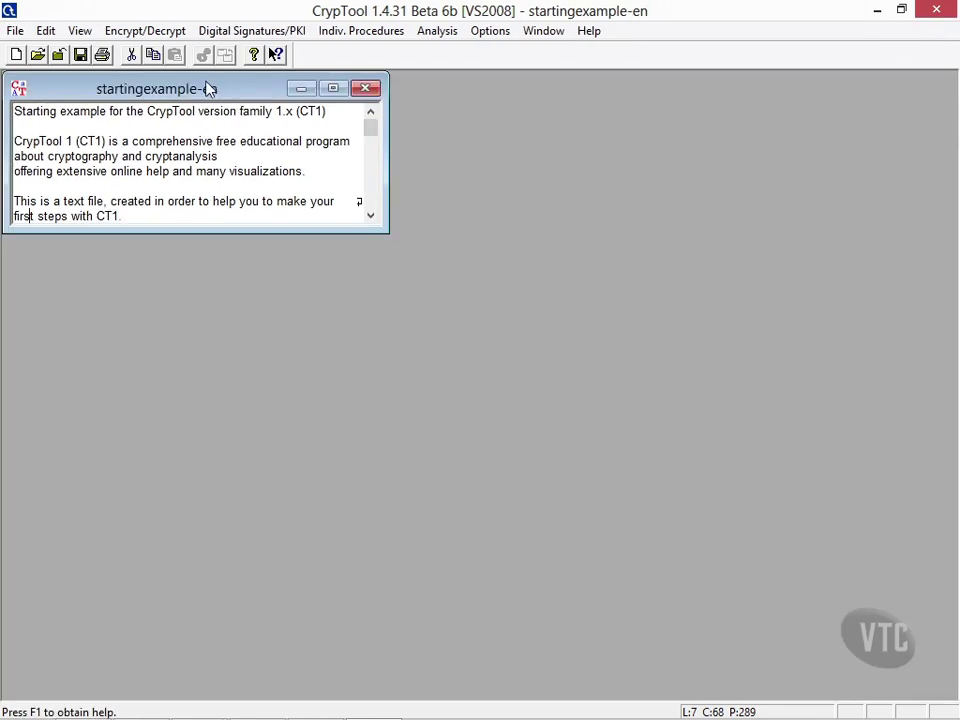
left_click(147, 31)
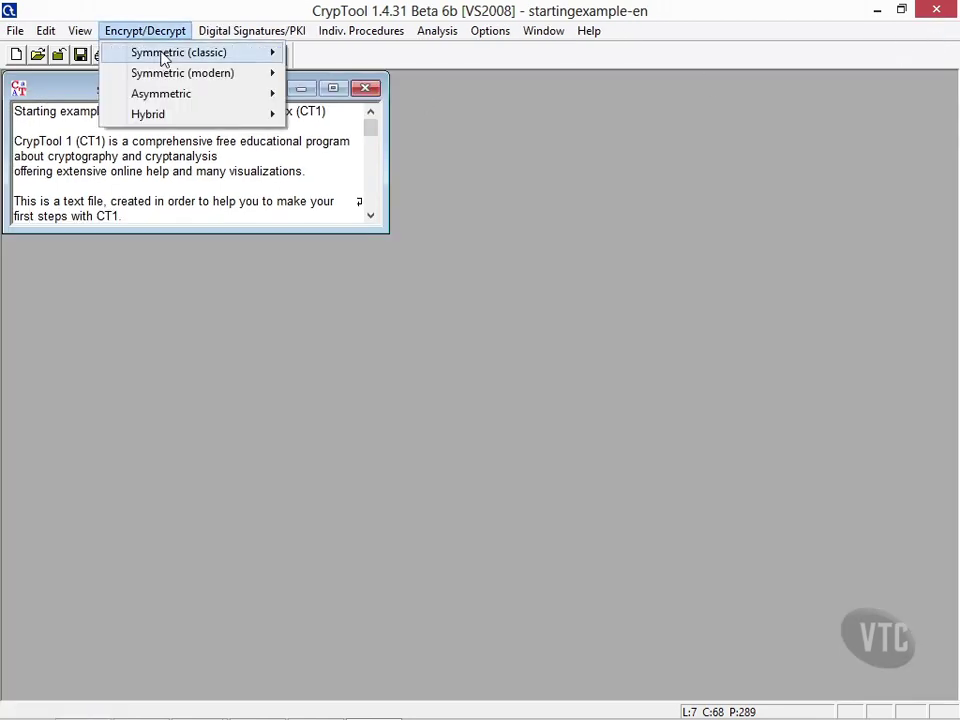
mouse_move(163, 56)
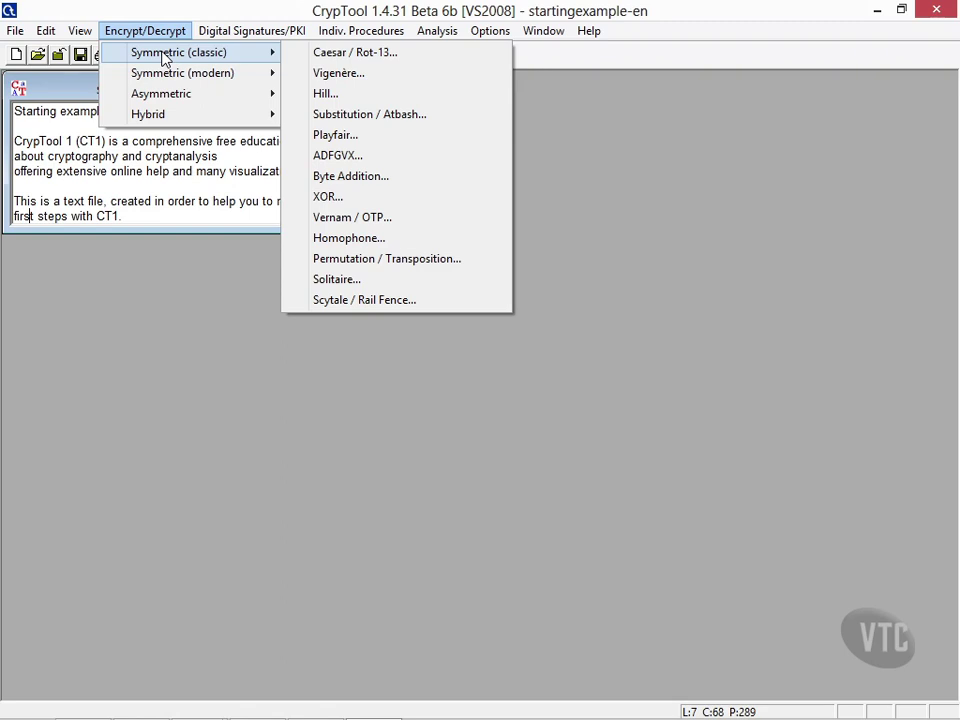
left_click(308, 55)
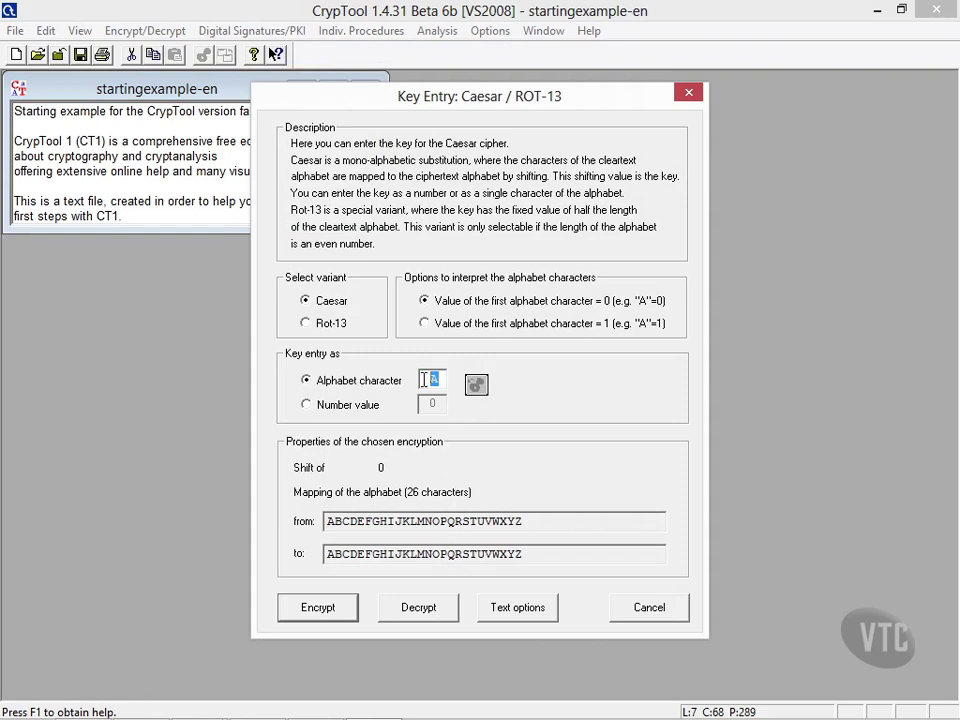
type("M")
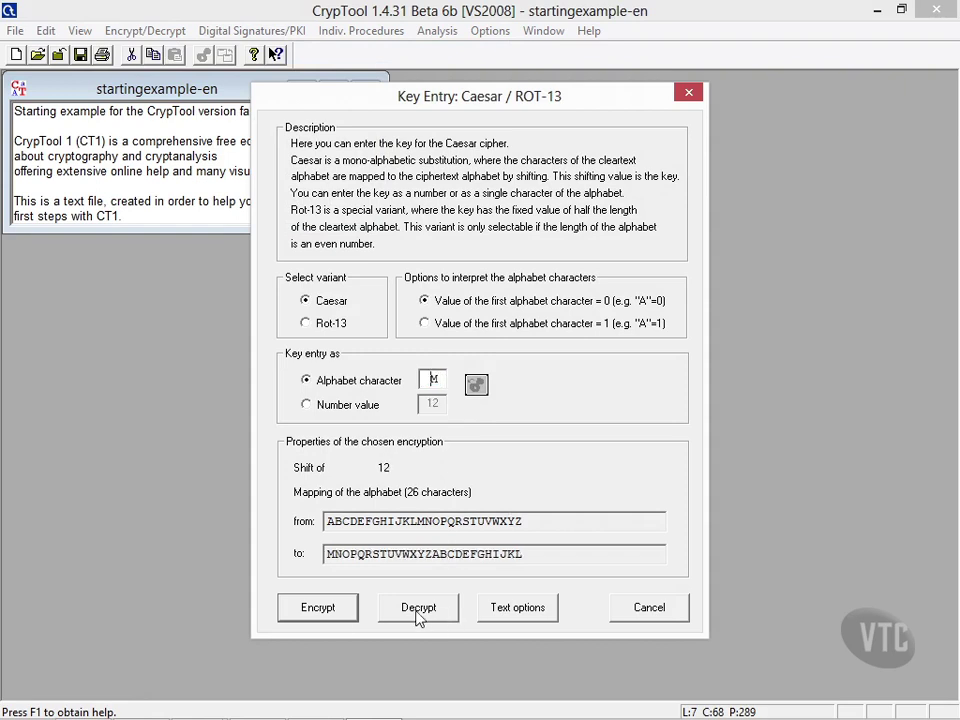
left_click(318, 608)
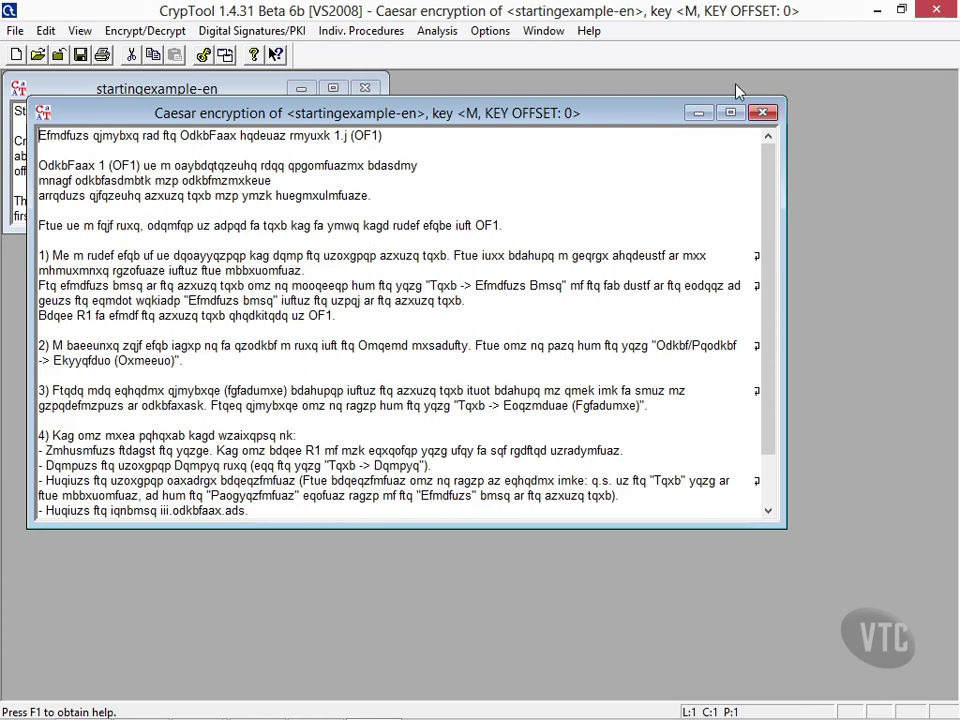
left_click(763, 113)
- View the key entry dialog for AES (CBC) encryption of the starting example and dismiss it without encrypting
left_click(155, 34)
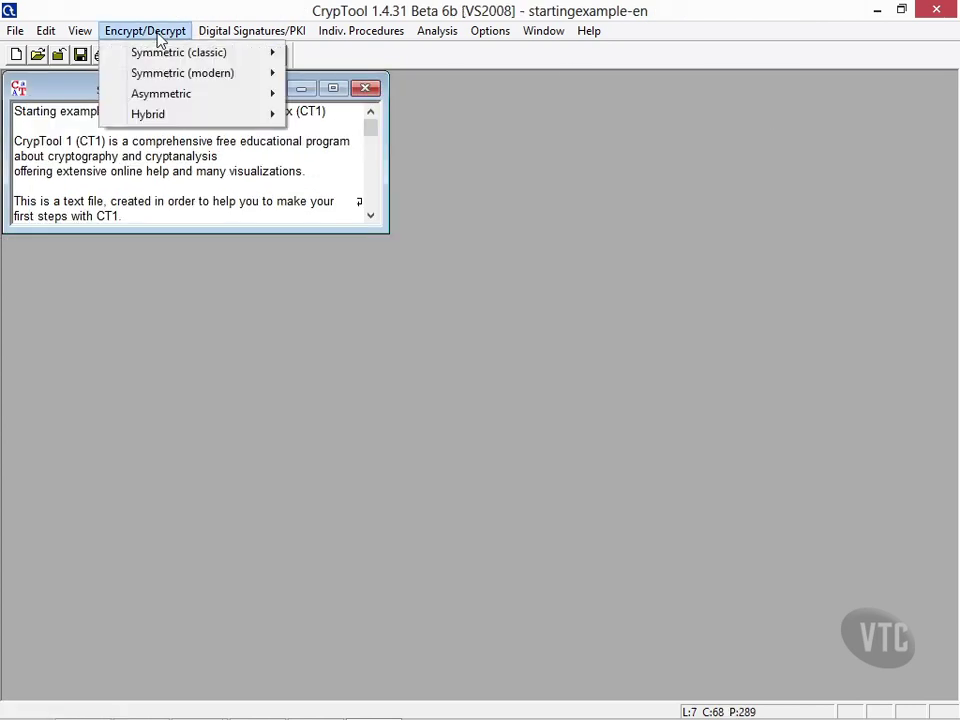
mouse_move(177, 96)
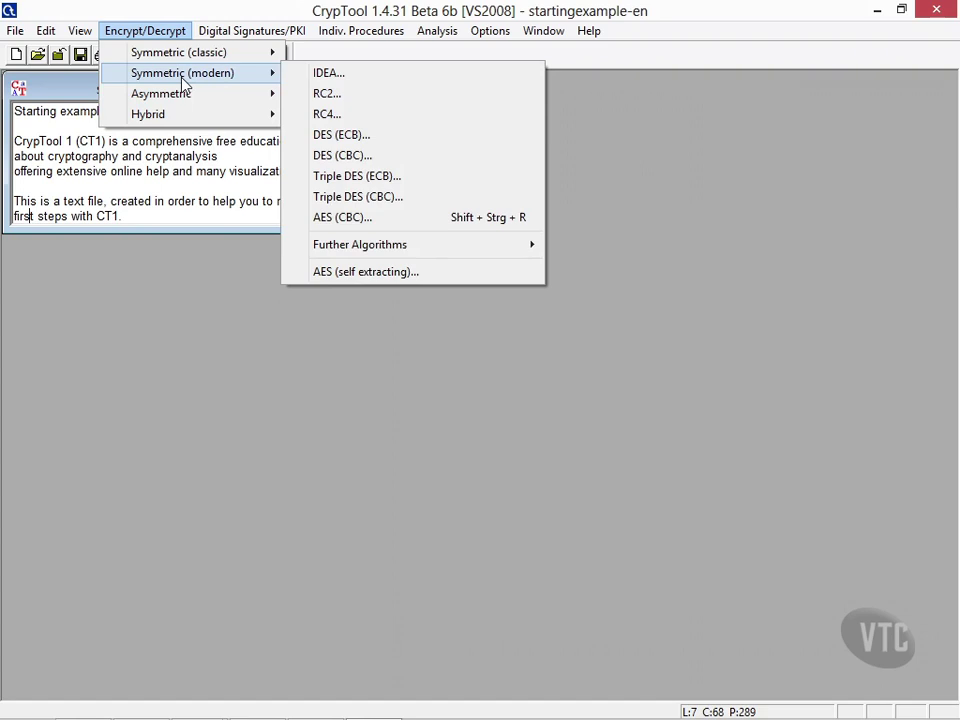
left_click(349, 219)
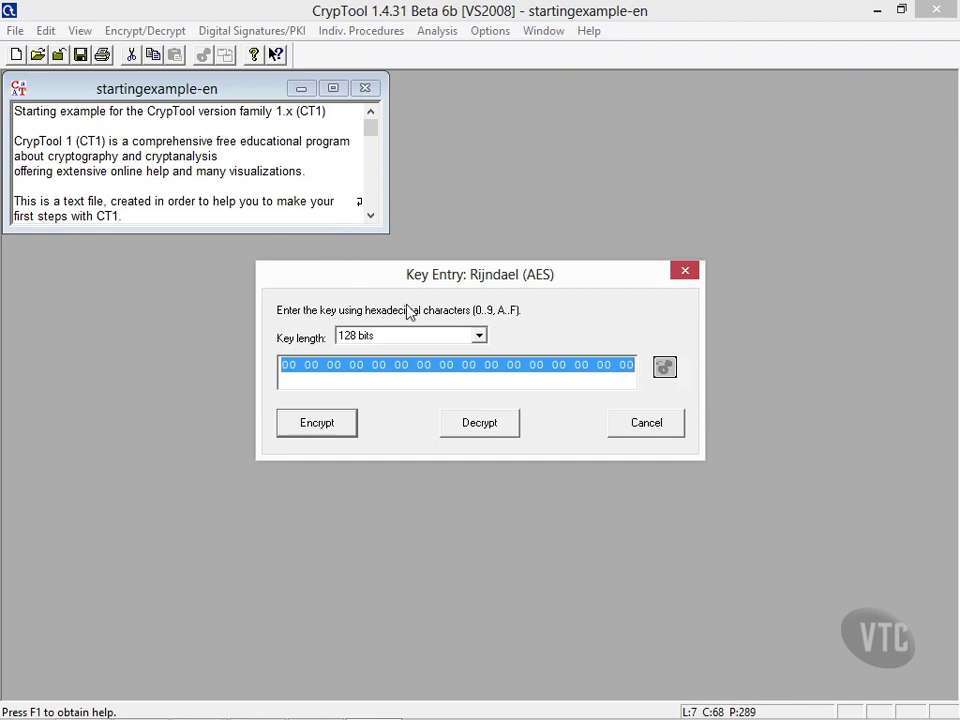
left_click(658, 430)
- Open the RSA demonstration, generate two random primes p and q, and apply them to the RSA parameters
left_click(174, 35)
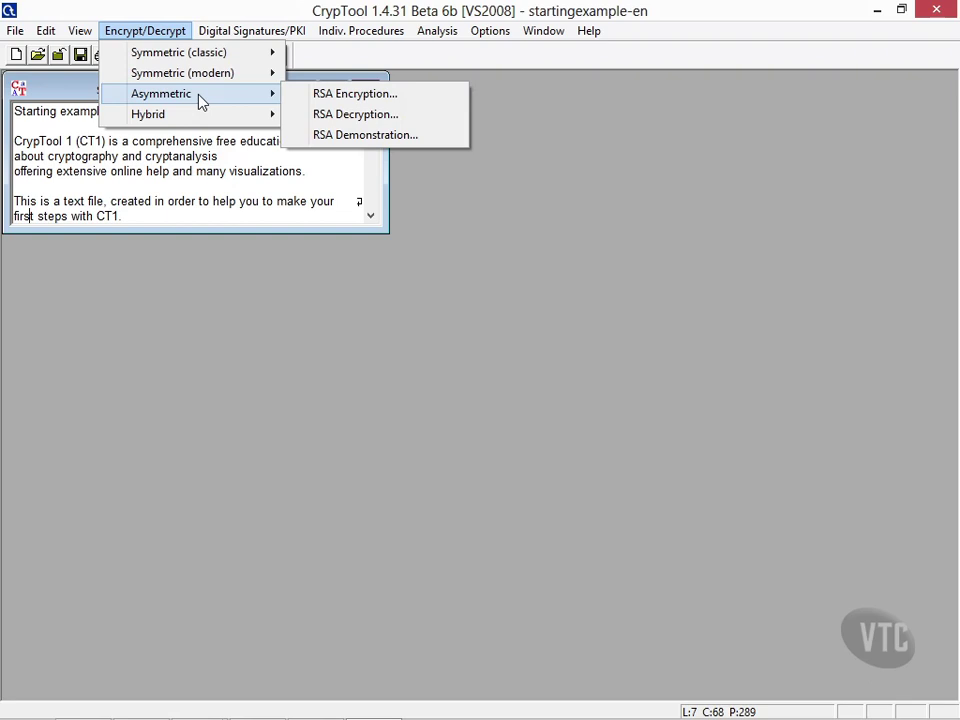
left_click(328, 143)
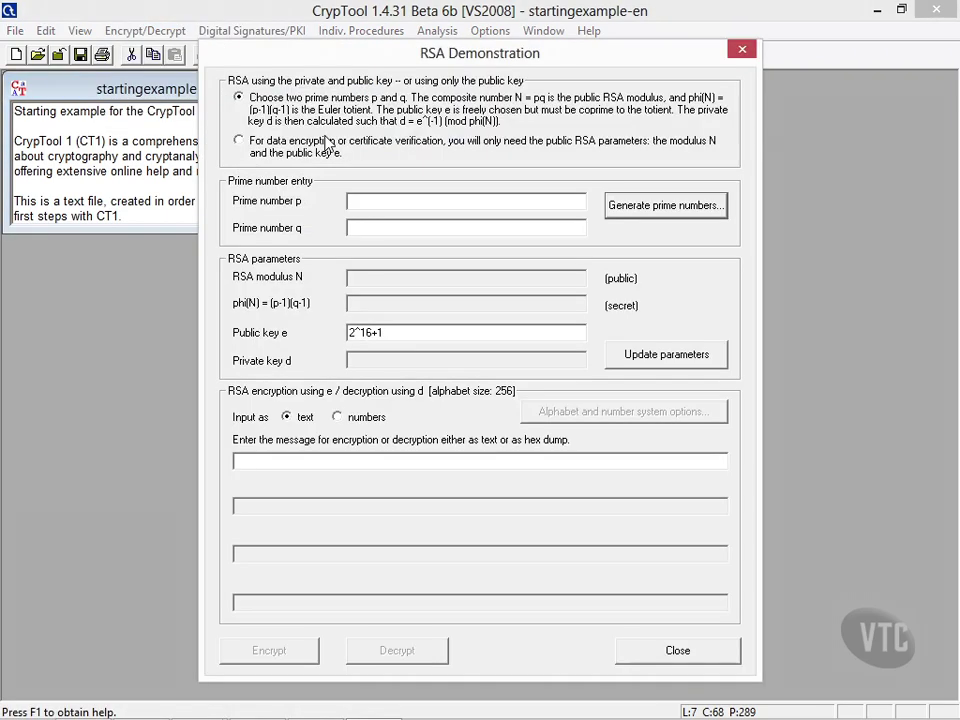
left_click(634, 208)
left_click(377, 557)
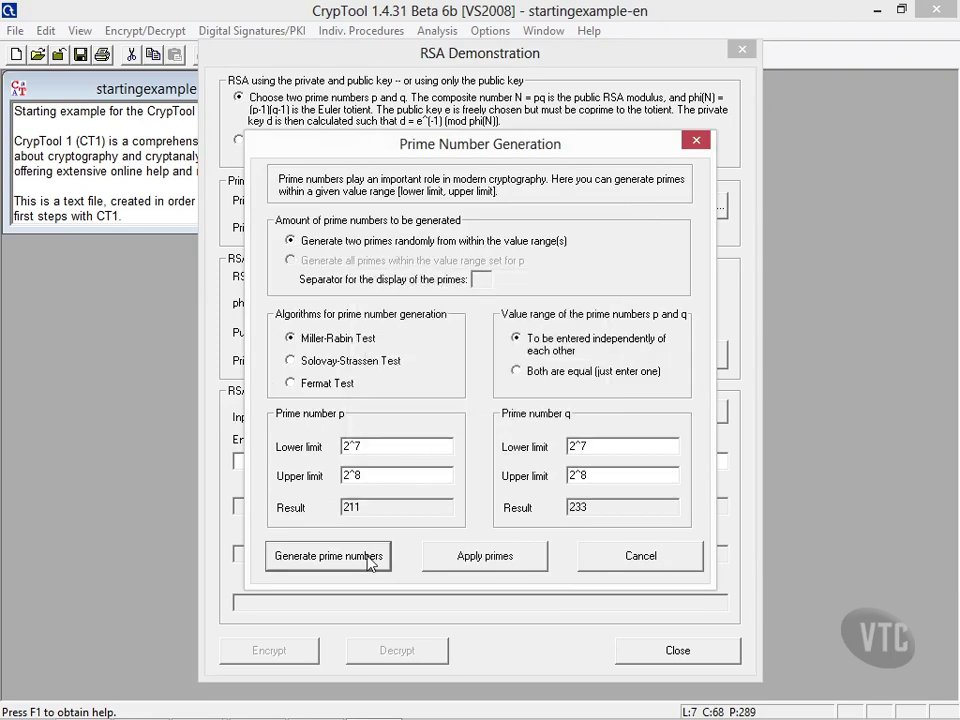
left_click(487, 555)
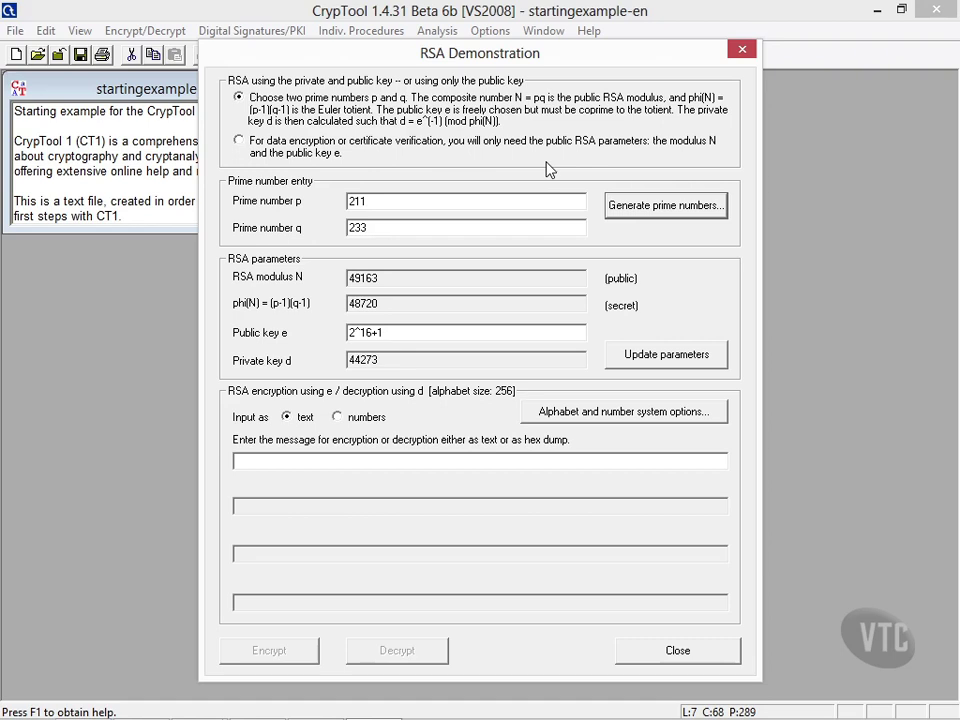
- Encrypt a first name as the text message in the RSA demonstration and close the demonstration
left_click(439, 467)
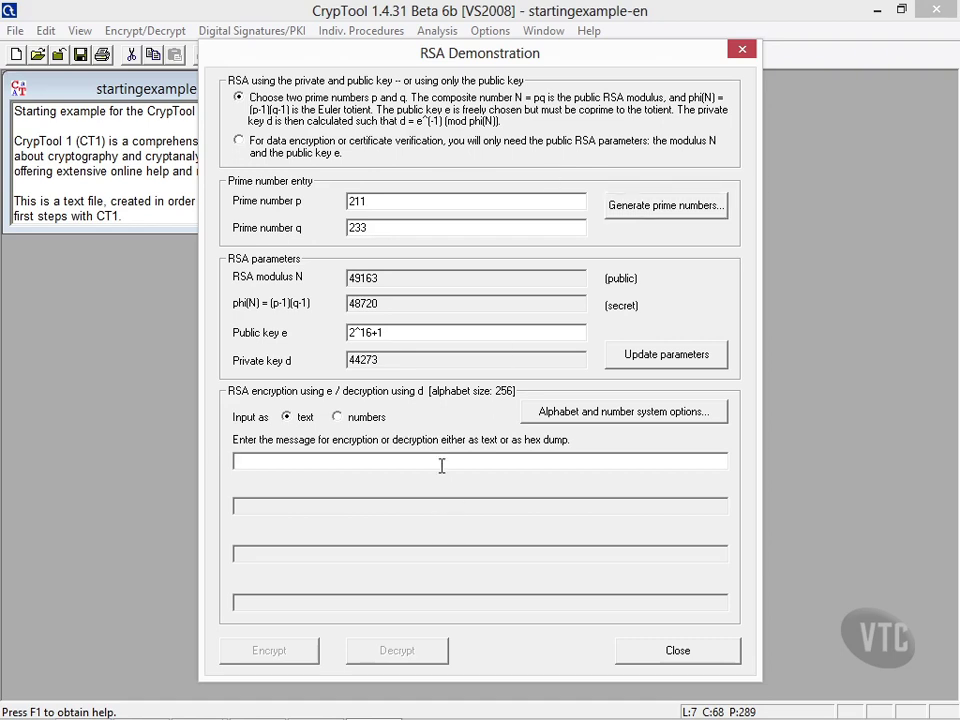
type("bobby")
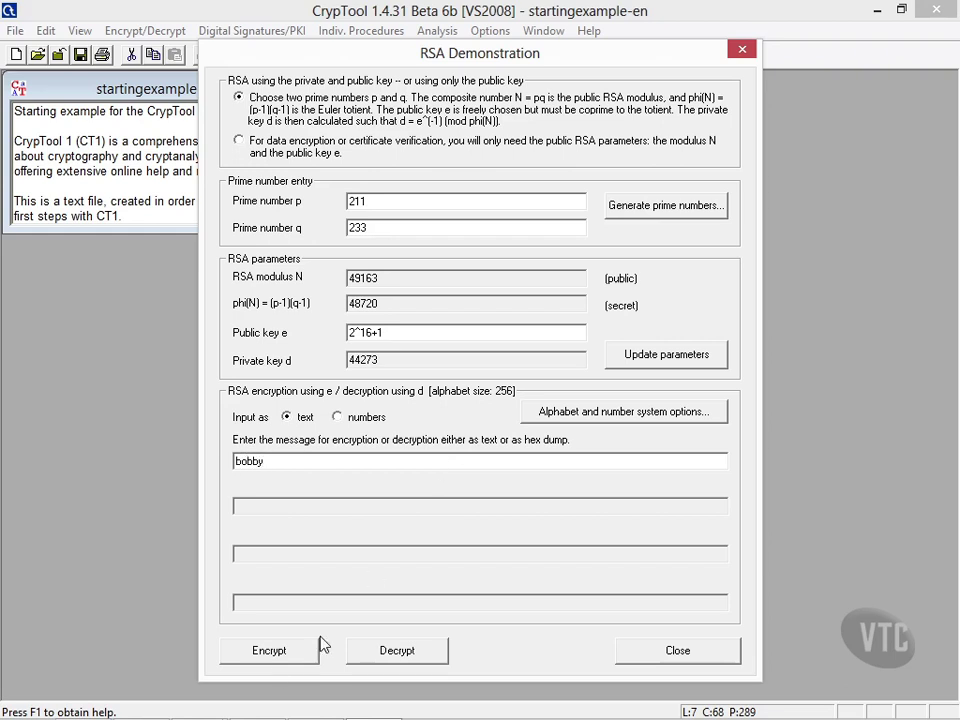
left_click(271, 658)
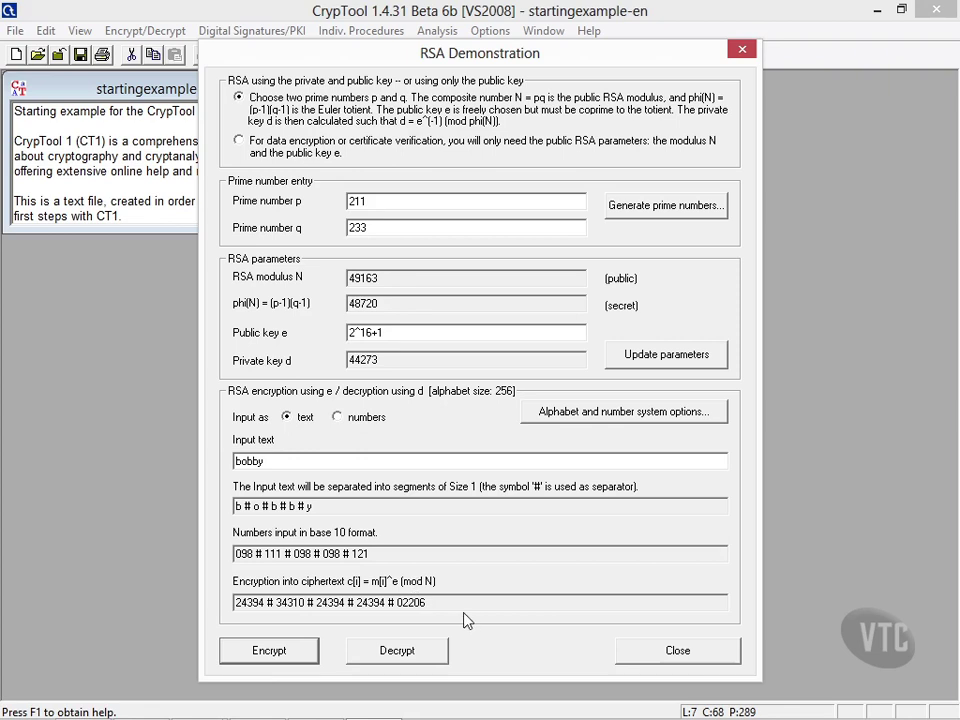
left_click(620, 648)
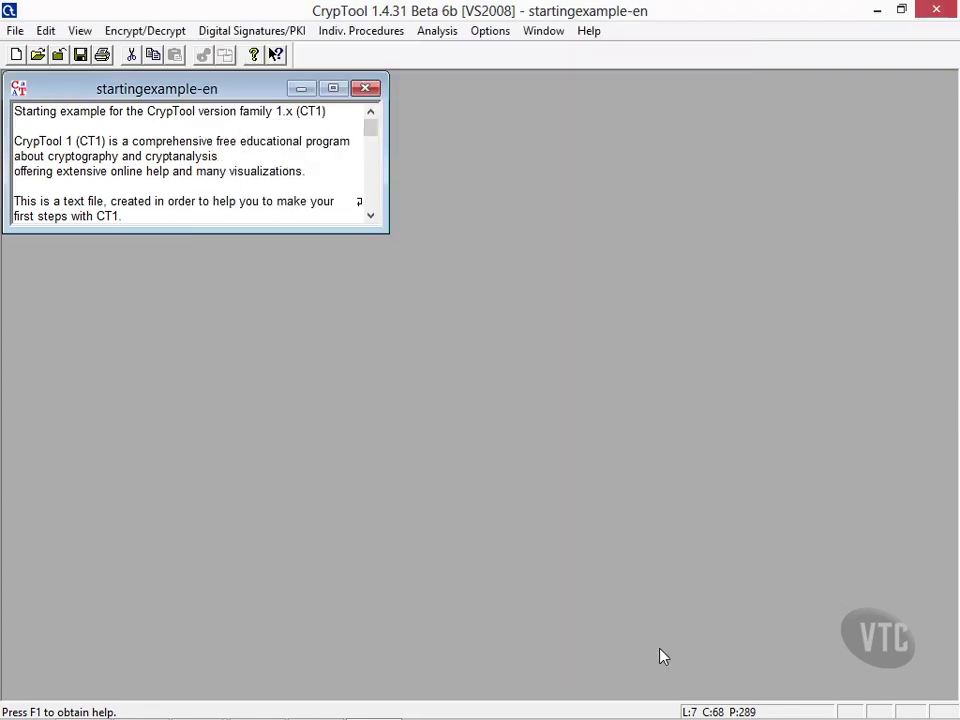
- View the step-by-step digital signature generation demonstration for the starting example and close it
left_click(272, 32)
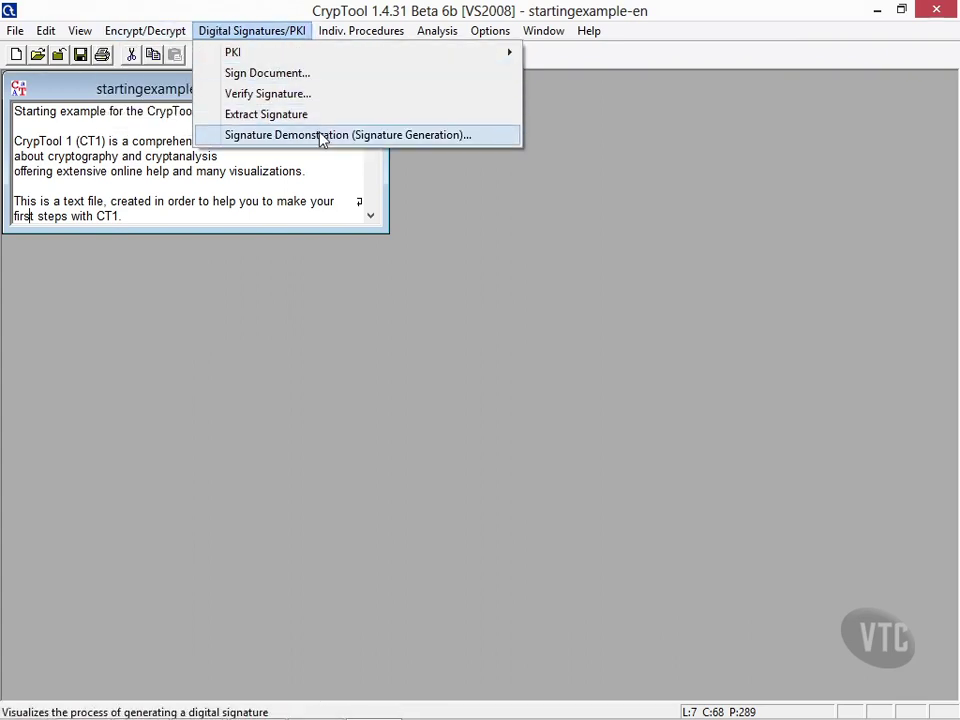
left_click(322, 143)
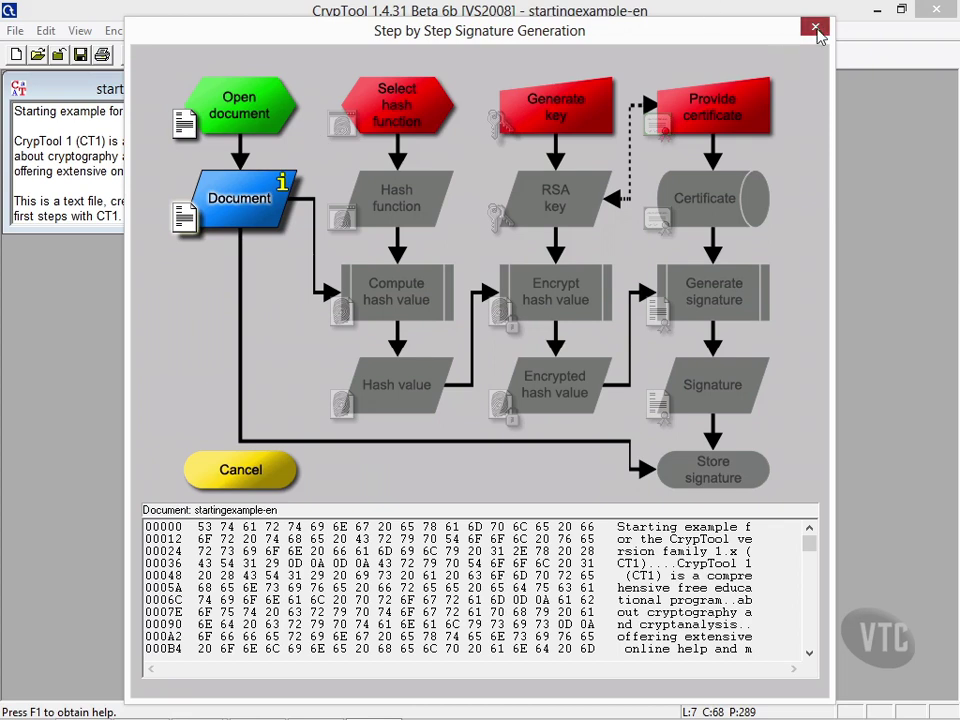
left_click(815, 26)
- Look through the available digital signature commands, individual procedures, hash functions, analysis tools, program options and window commands
left_click(343, 38)
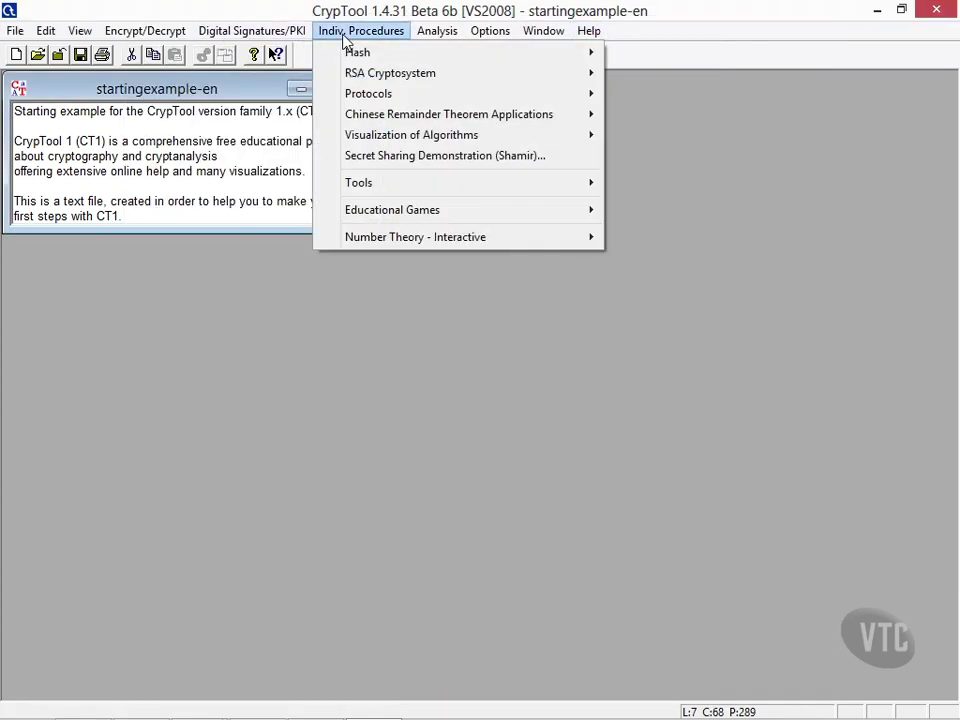
mouse_move(294, 36)
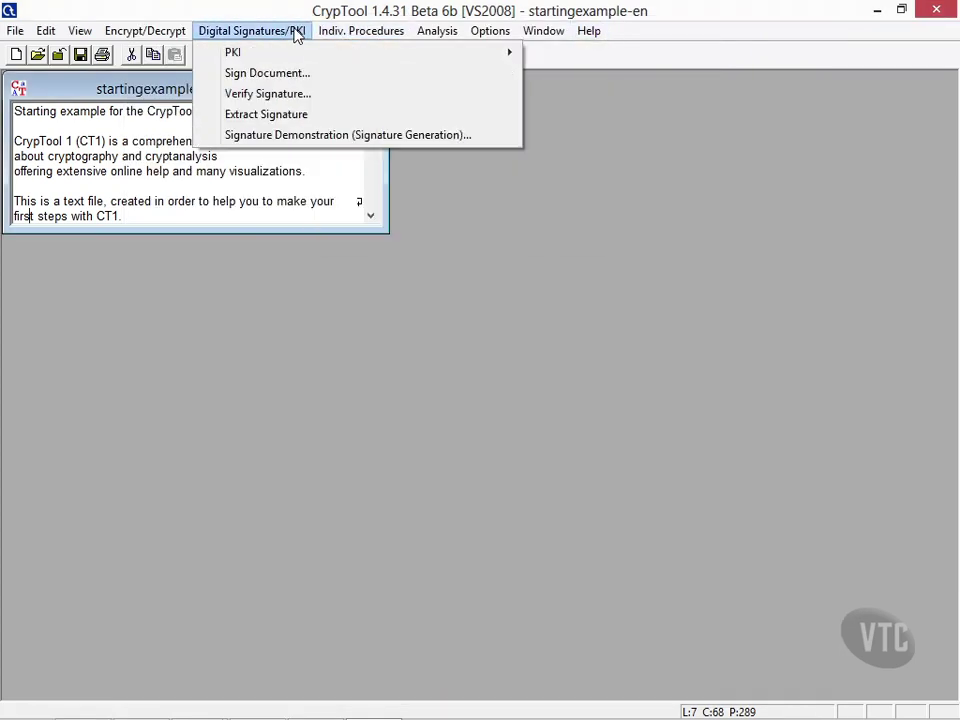
mouse_move(336, 31)
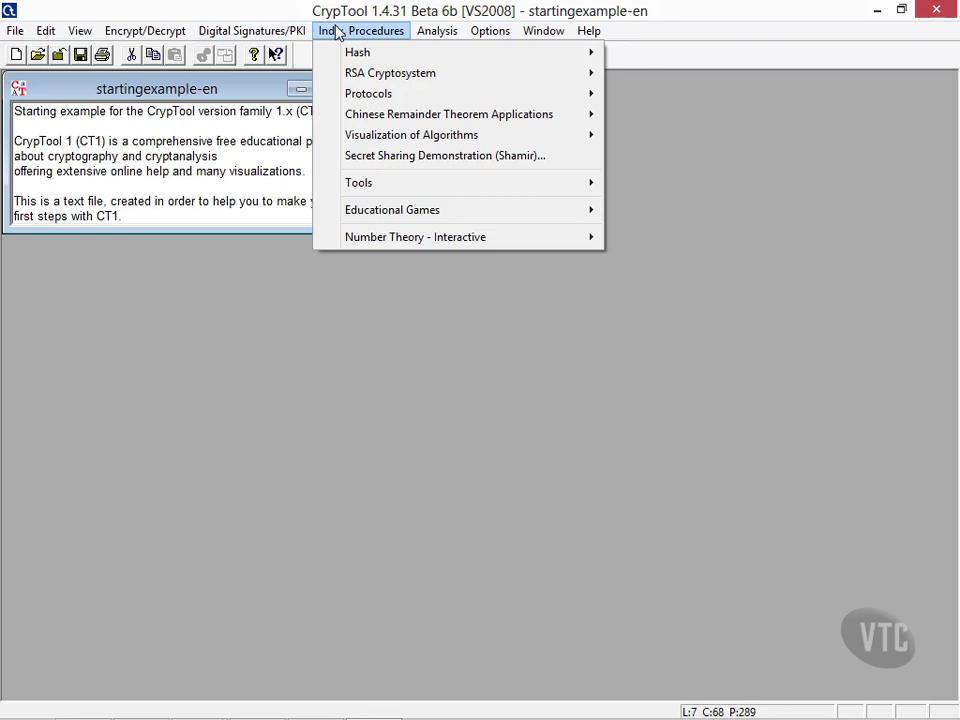
mouse_move(364, 52)
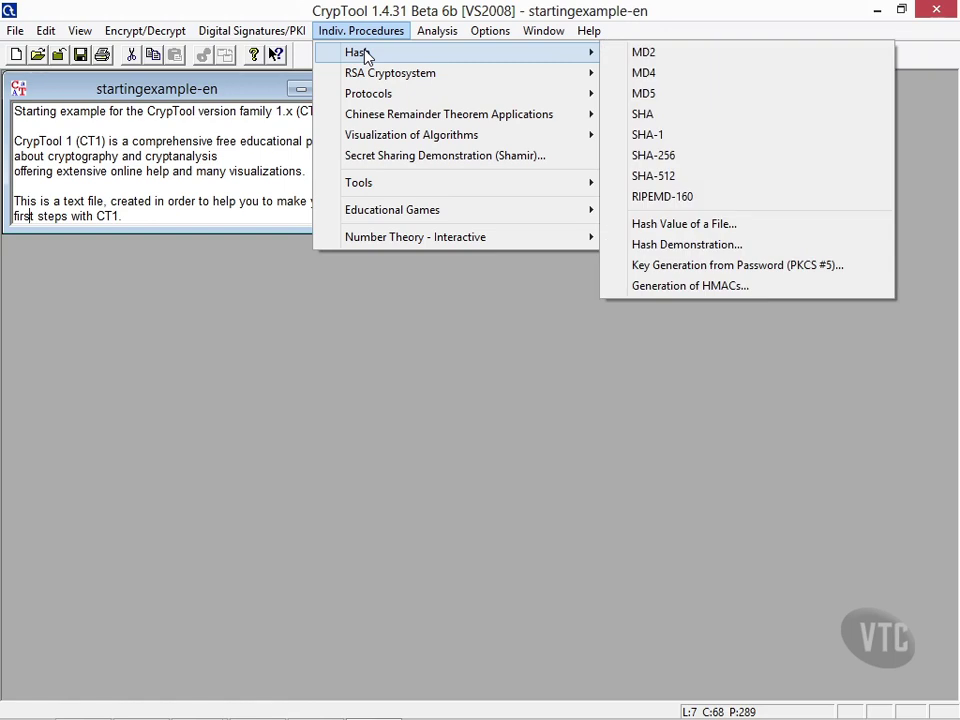
mouse_move(441, 31)
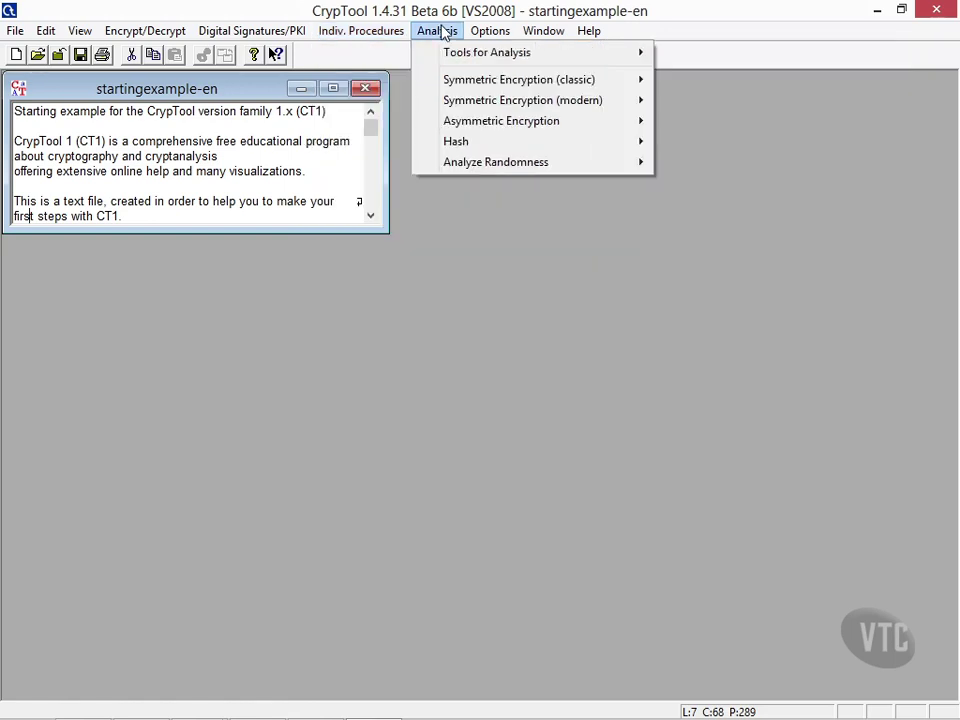
mouse_move(481, 85)
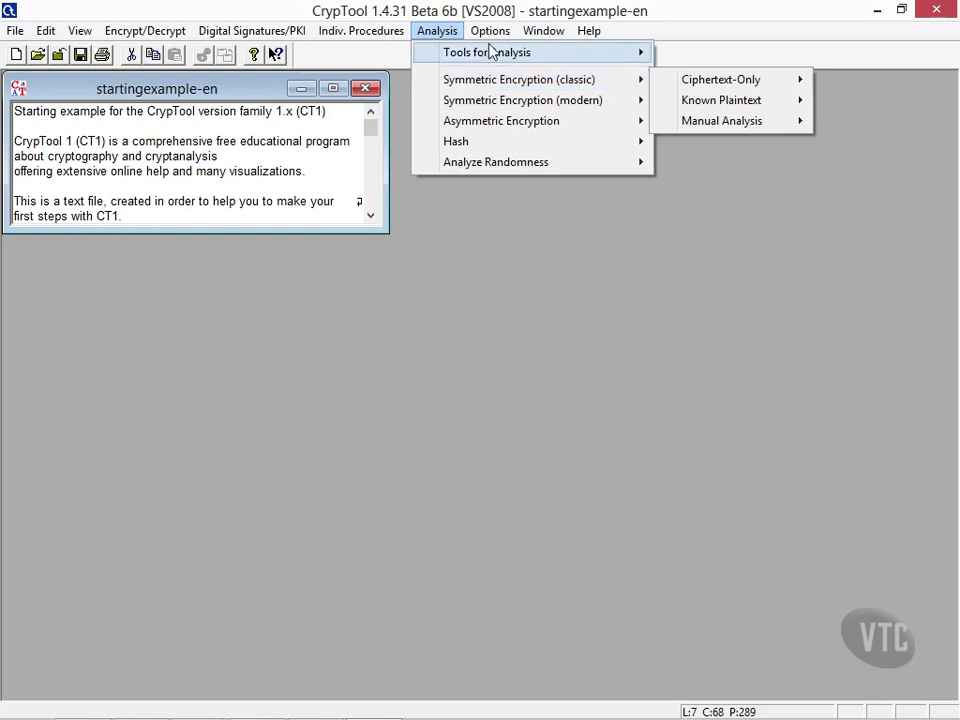
mouse_move(492, 36)
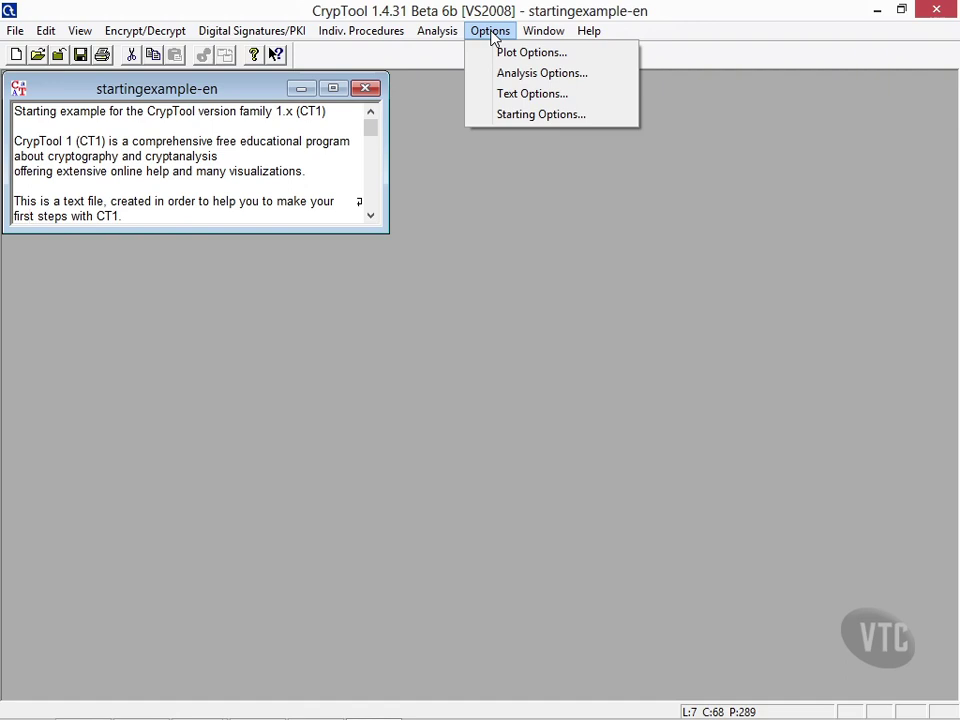
mouse_move(557, 37)
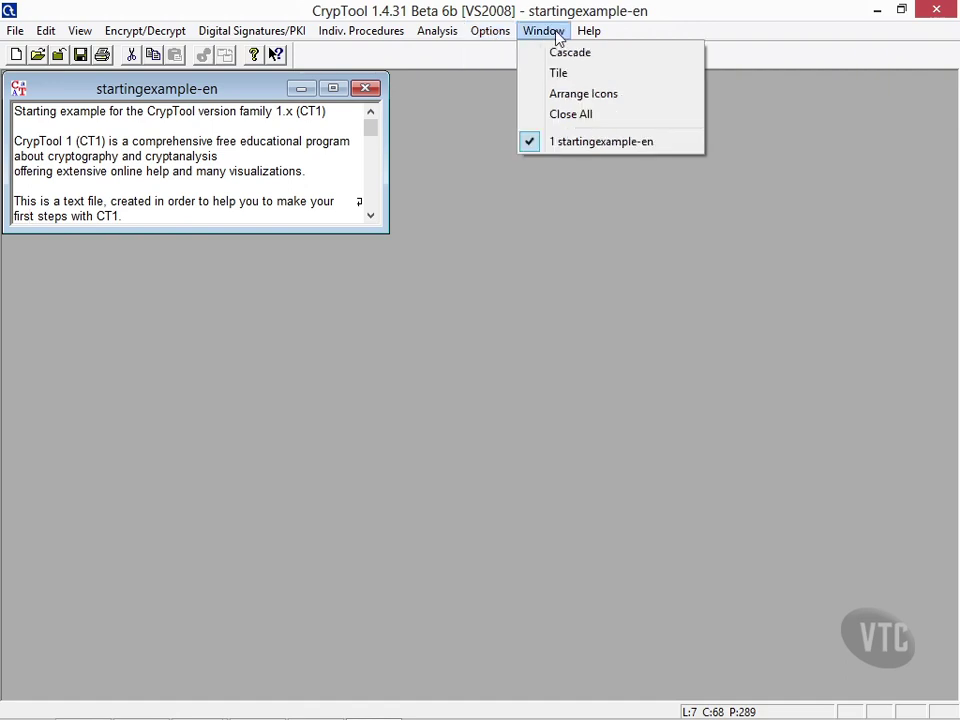
left_click(802, 22)
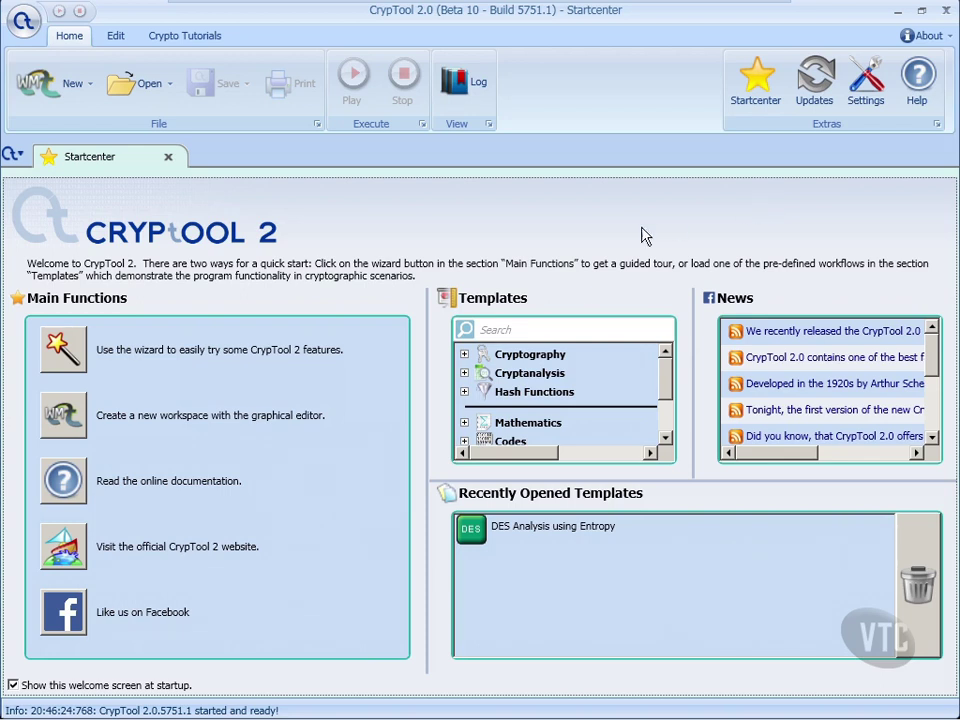
- Expand the Modern group of the Cryptanalysis templates in the CrypTool 2 Startcenter and examine the listed templates
left_click(465, 373)
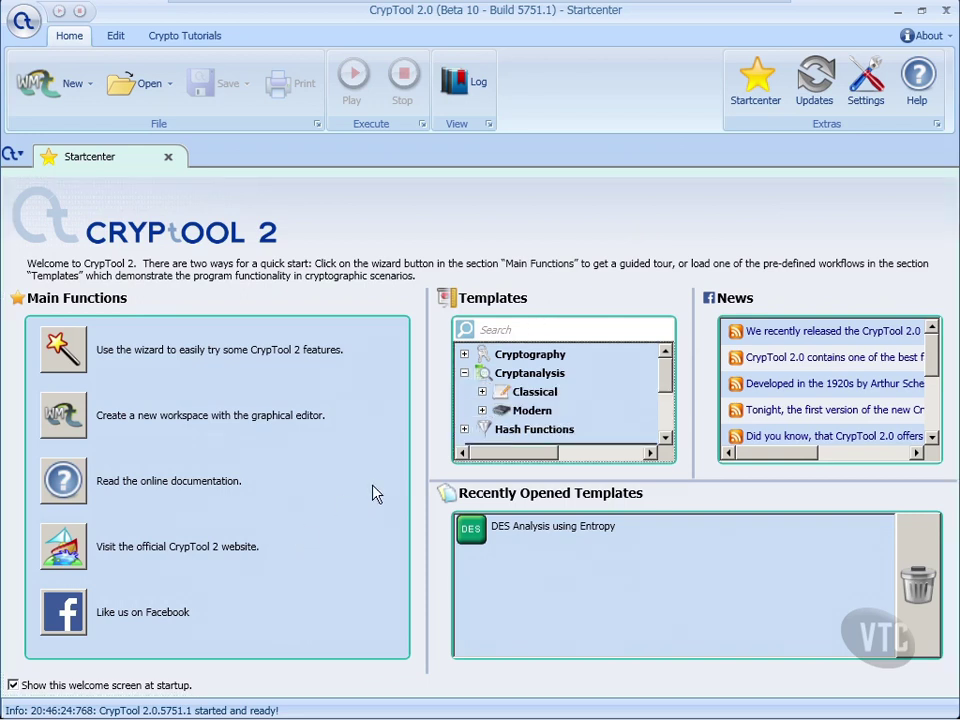
left_click(482, 410)
left_click_drag(668, 367, 670, 380)
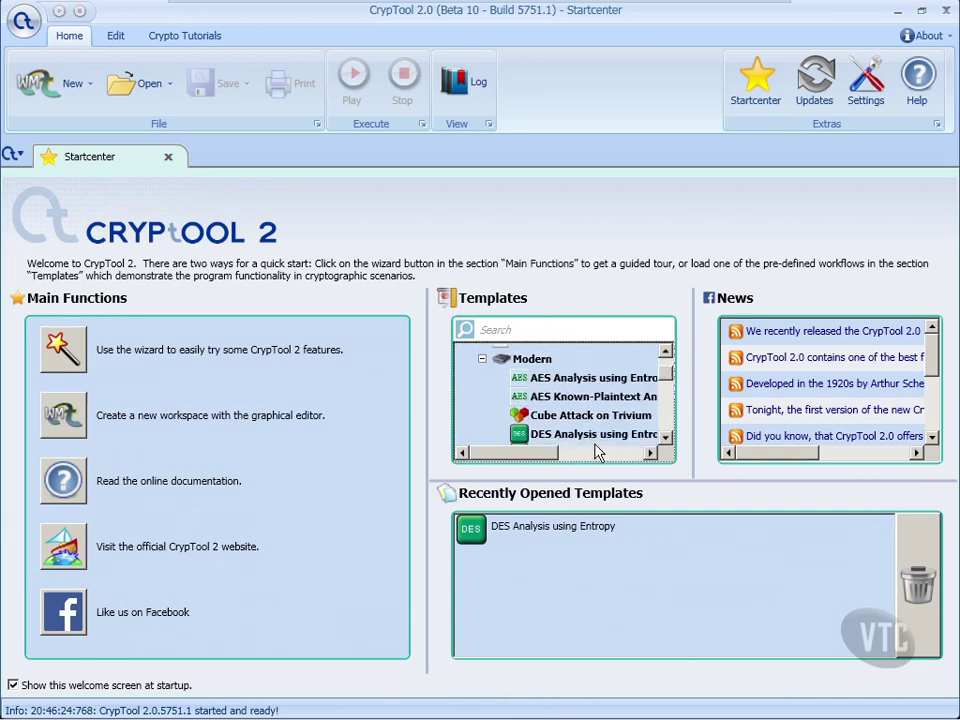
left_click_drag(556, 453, 606, 444)
mouse_move(664, 372)
left_mouse_down()
mouse_move(665, 430)
mouse_move(664, 367)
left_mouse_up()
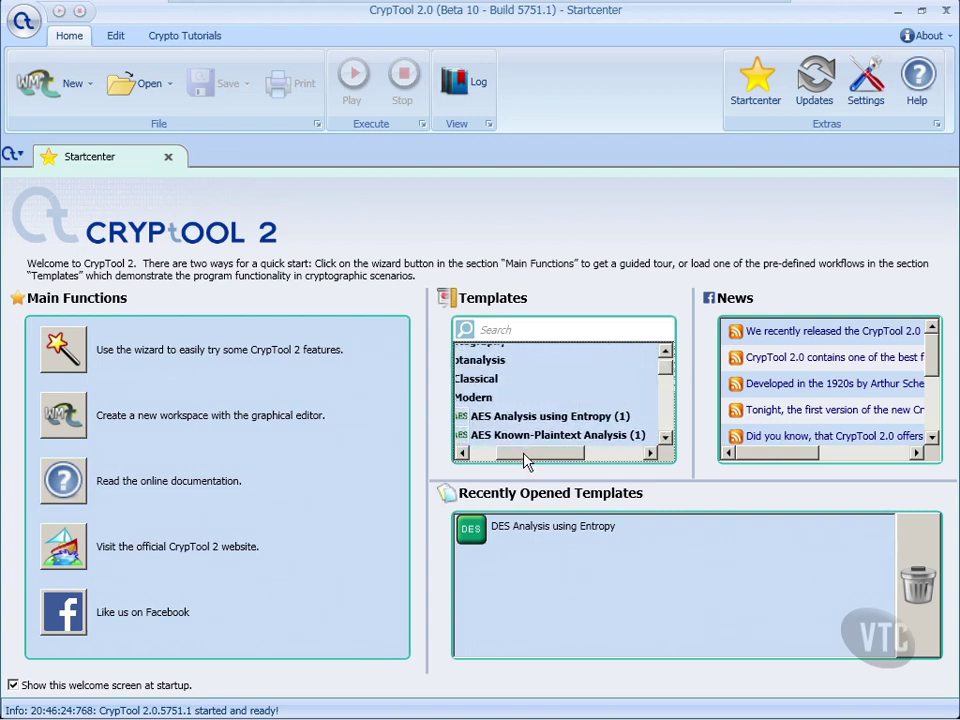
left_click_drag(516, 454, 490, 458)
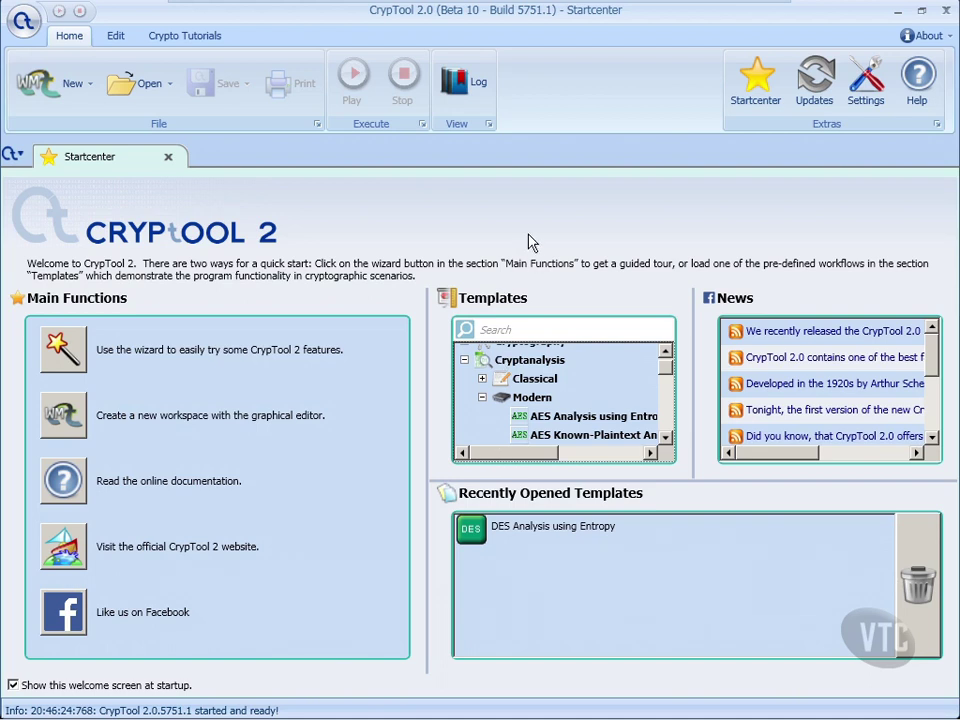
- Open the wizard and read the descriptions of the Cryptanalysis, Hash Functions, Mathematical Functions, Codes and Tools tasks
left_click(60, 352)
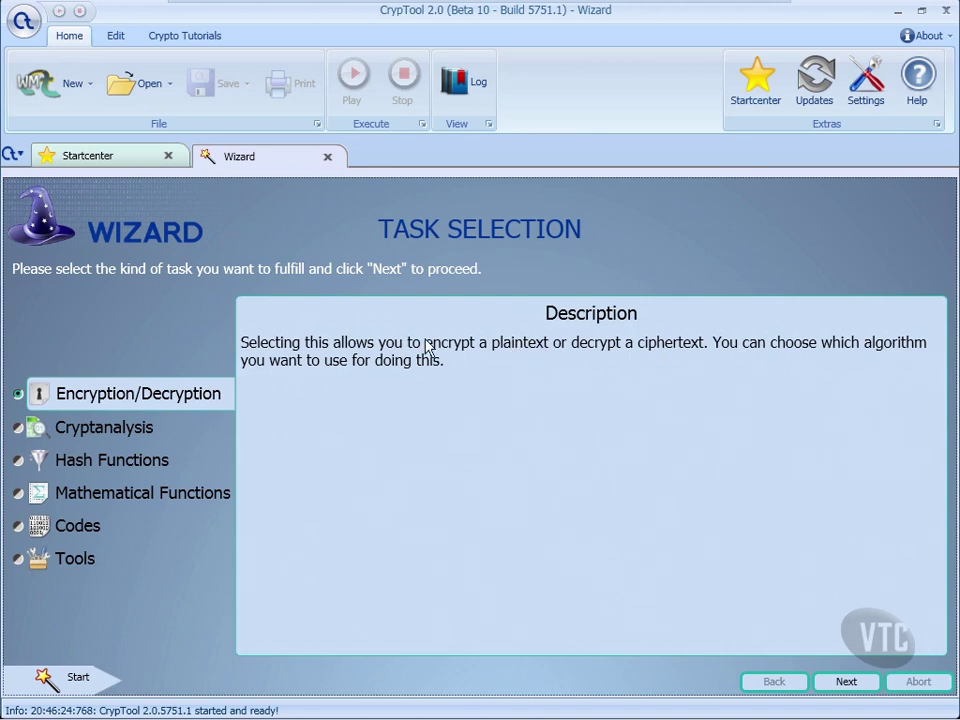
left_click(95, 435)
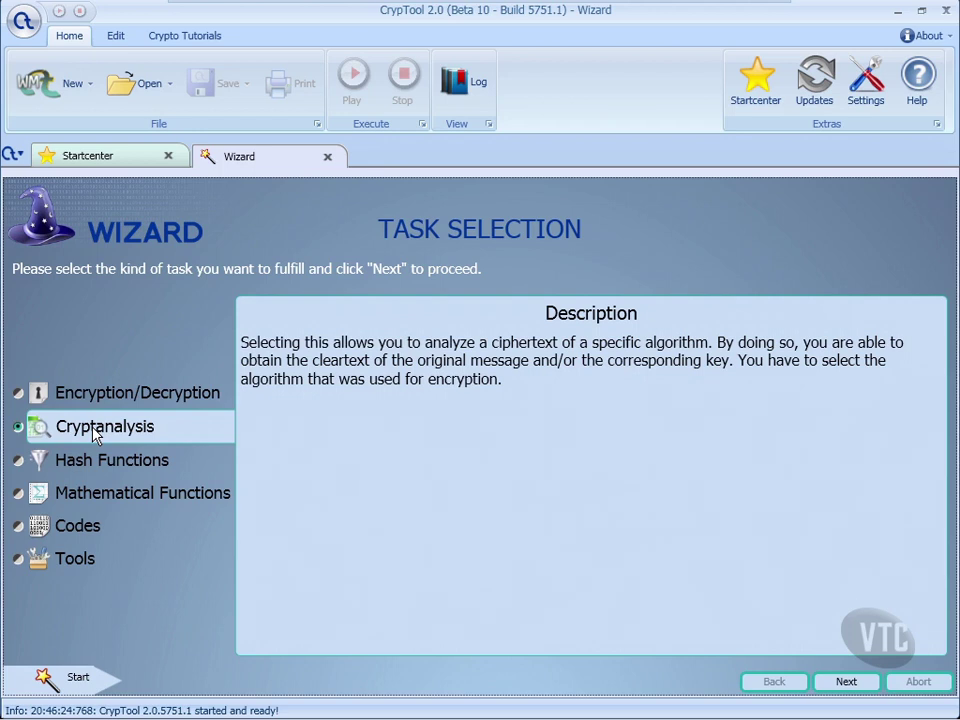
left_click(95, 461)
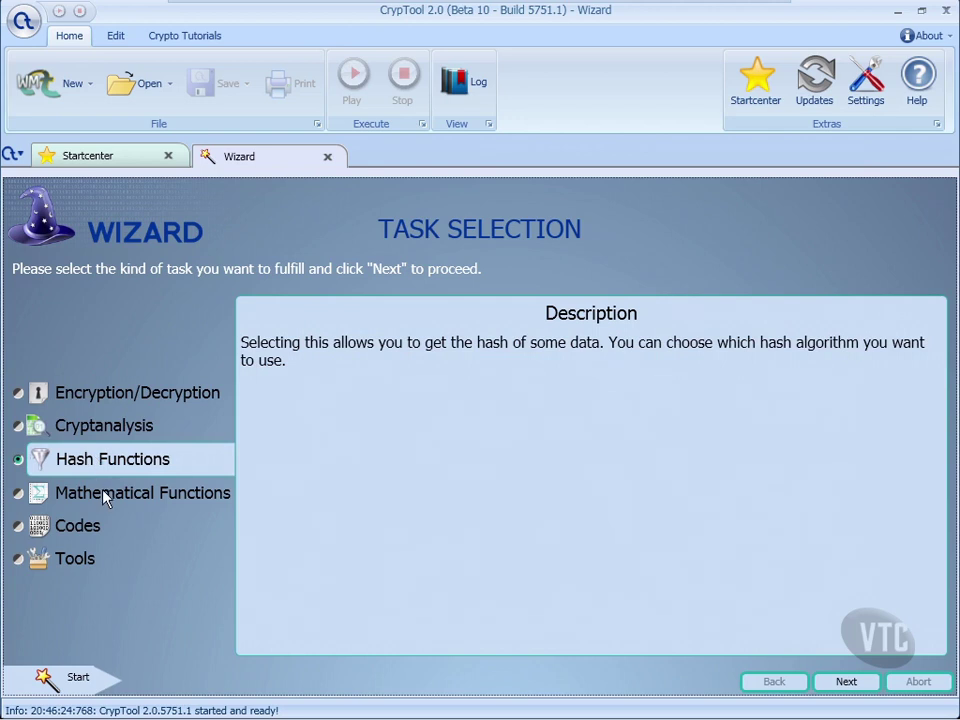
left_click(105, 497)
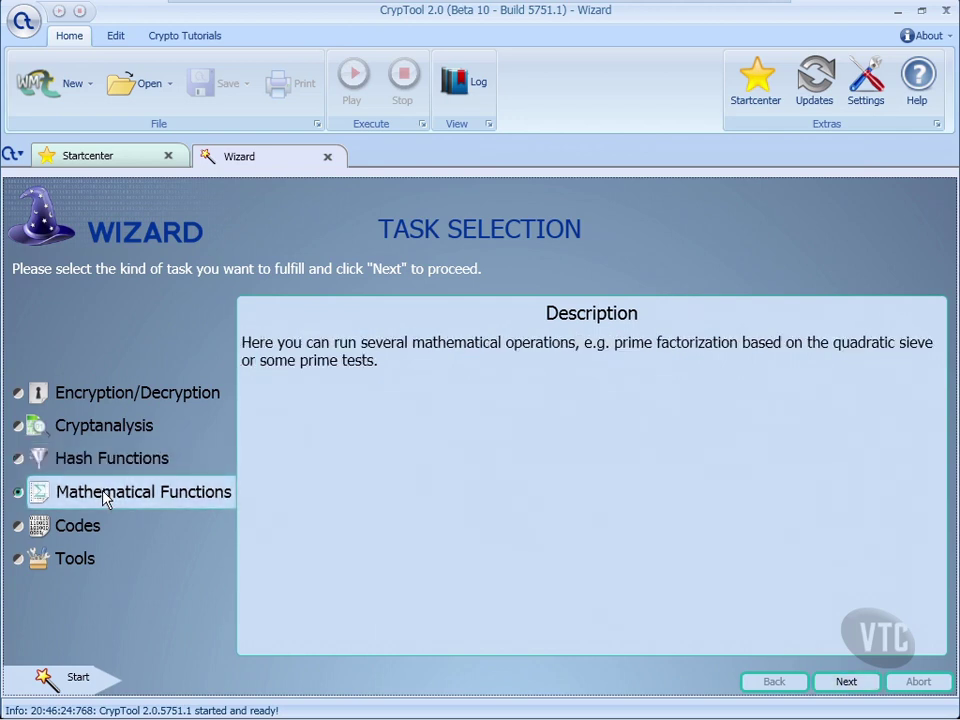
left_click(86, 530)
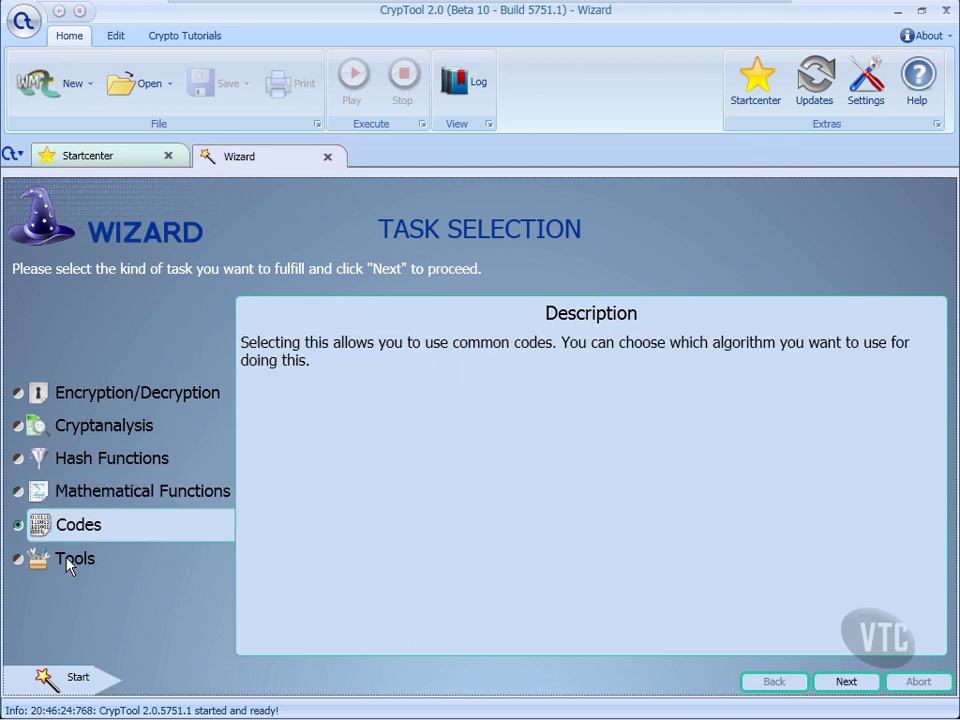
left_click(71, 565)
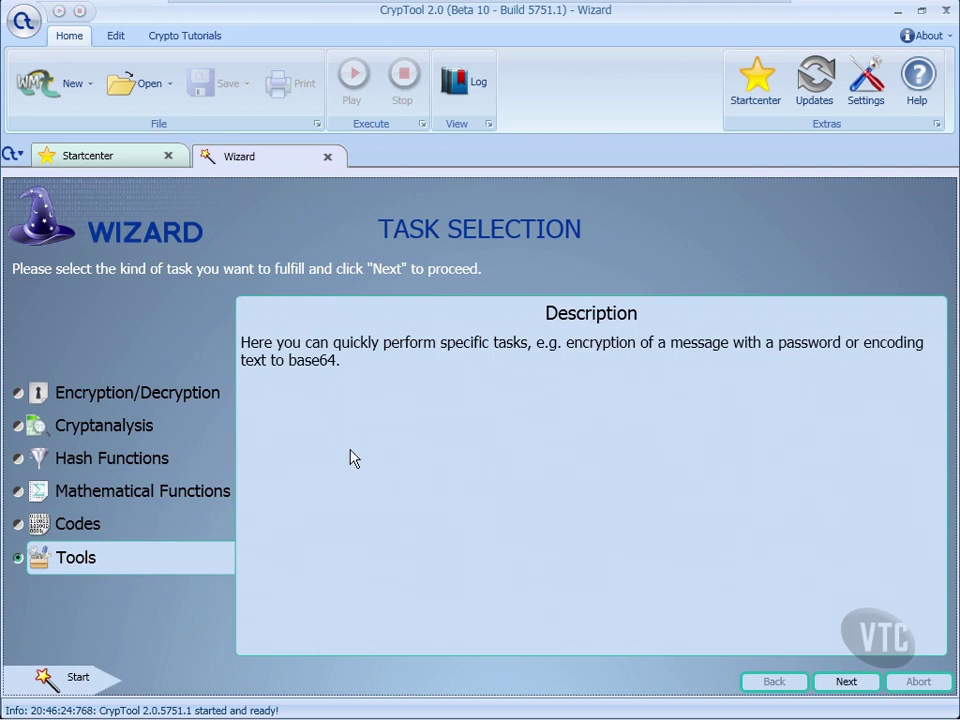